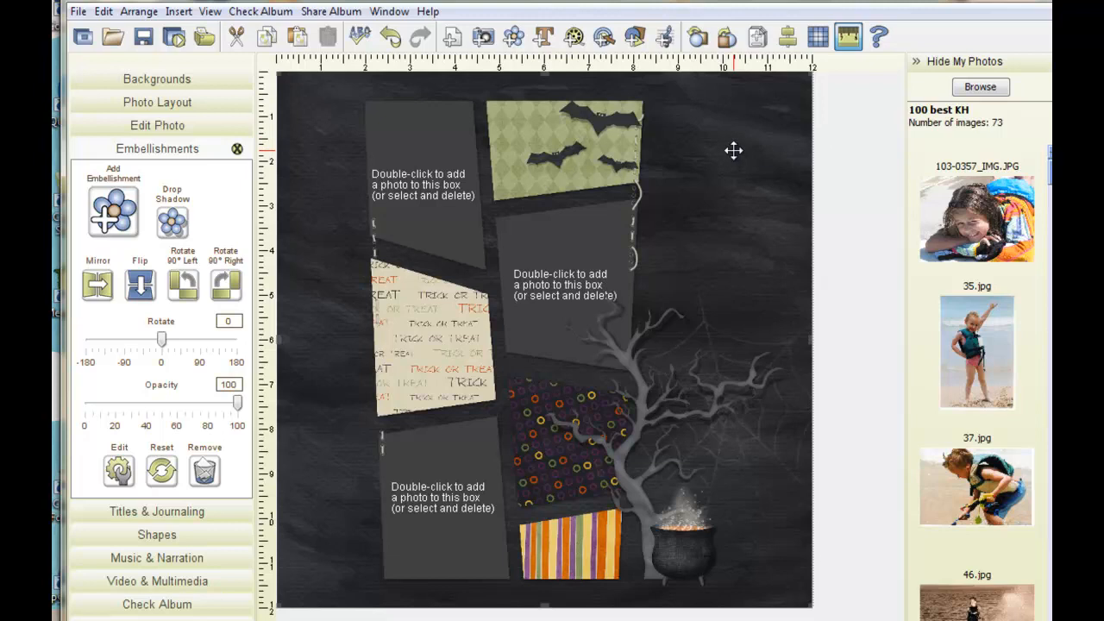
# Step: Send the page overlay to the back and place photo IMG_6381.JPG in the upper-left photo box
pyautogui.click(757, 37)
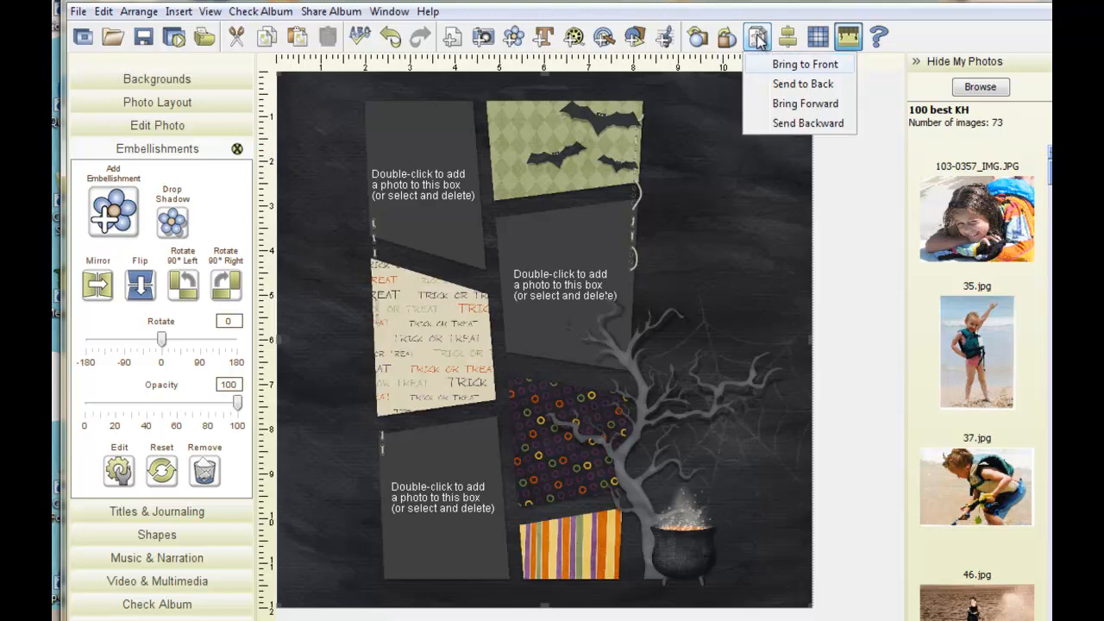
pyautogui.click(793, 83)
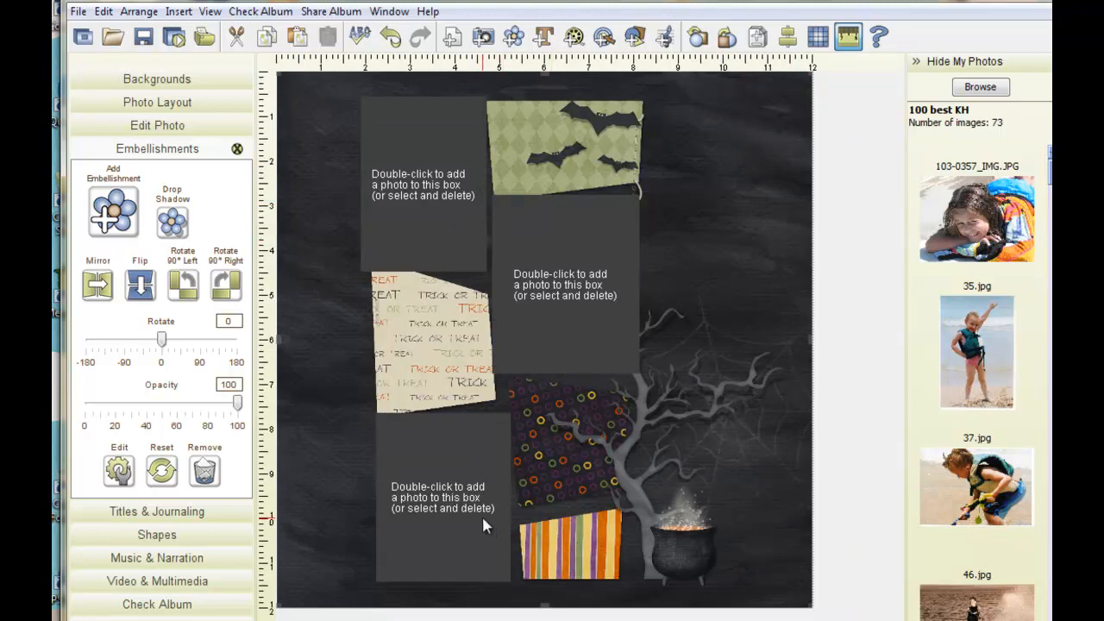
pyautogui.scroll(-15, 949, 419)
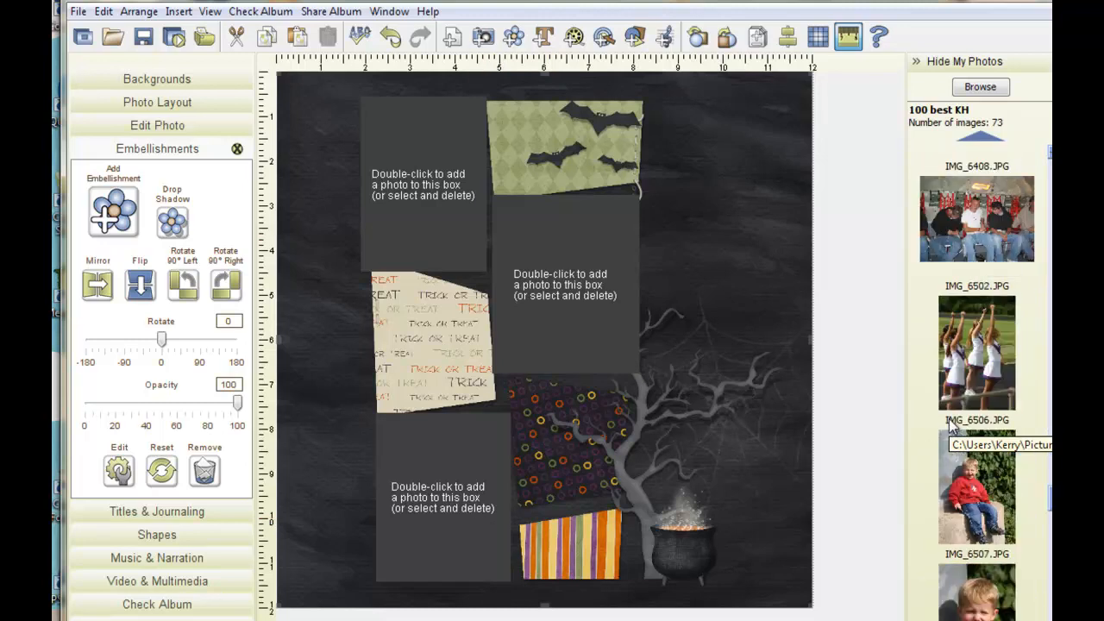
pyautogui.scroll(3, 949, 418)
pyautogui.moveTo(952, 423); pyautogui.dragTo(371, 129)
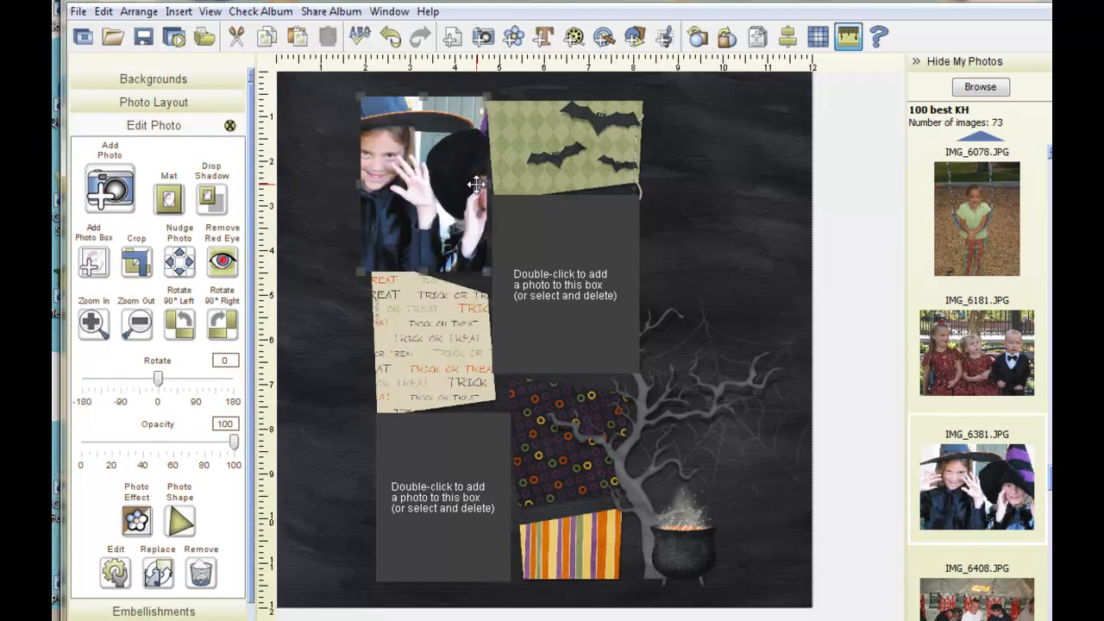
# Step: Zoom in on the upper-left photo and shift its crop area onto the girl in the blue hat
pyautogui.click(93, 323)
pyautogui.click(93, 324)
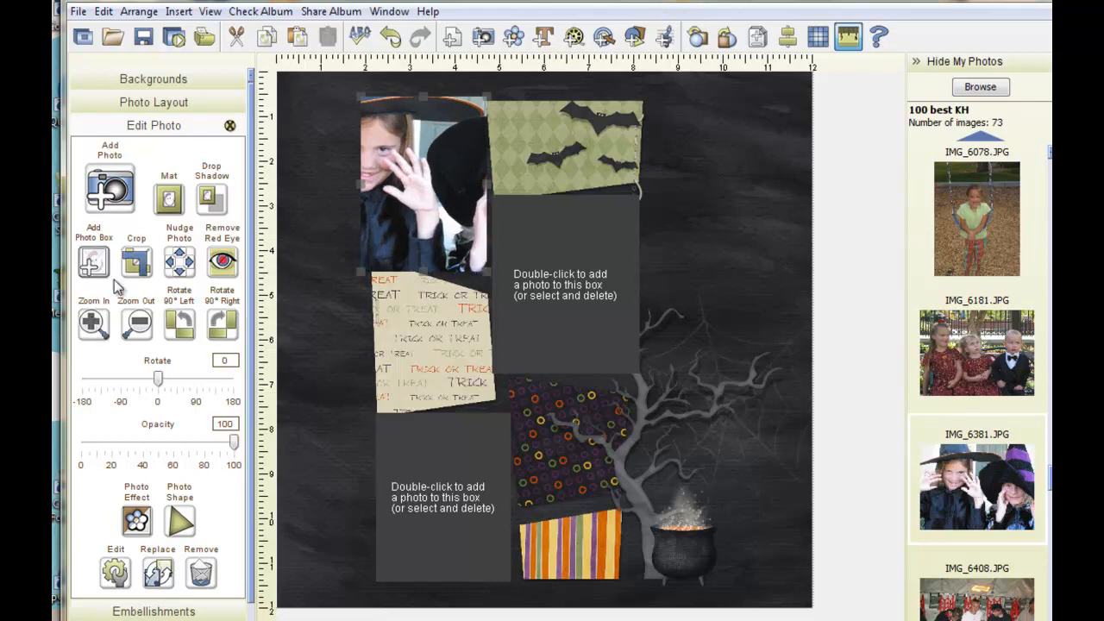
pyautogui.click(135, 266)
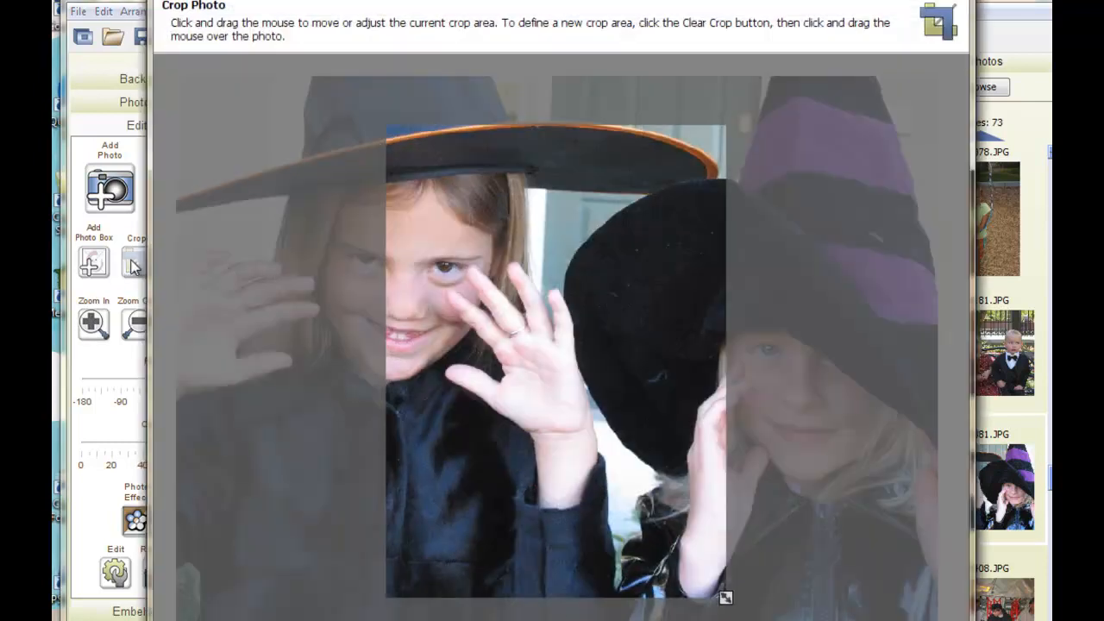
pyautogui.moveTo(585, 309); pyautogui.dragTo(439, 276)
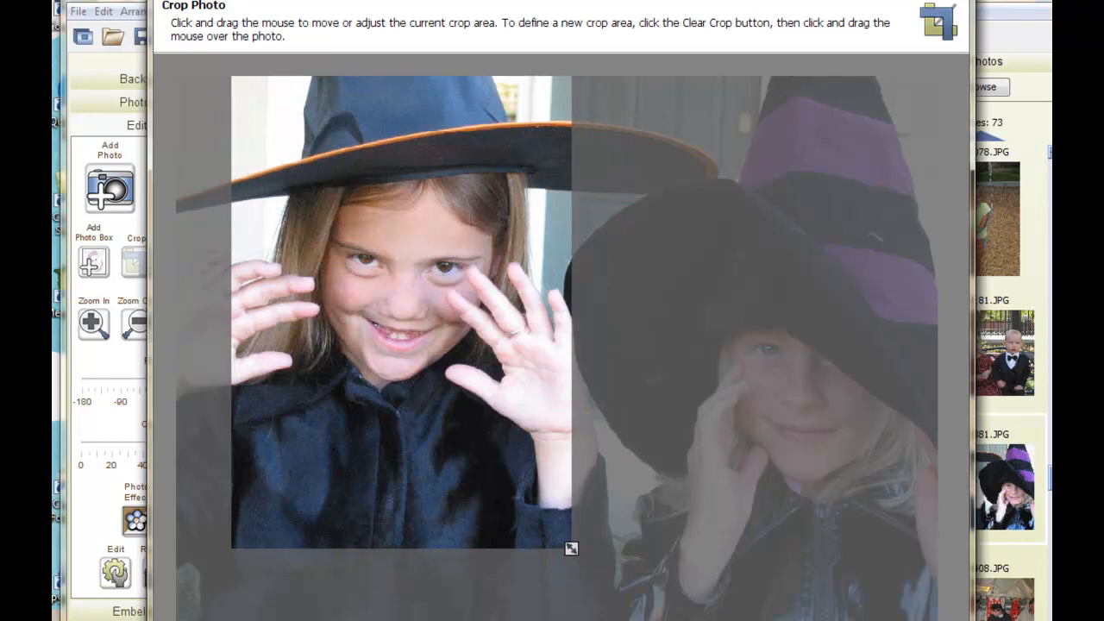
pyautogui.press('Return')
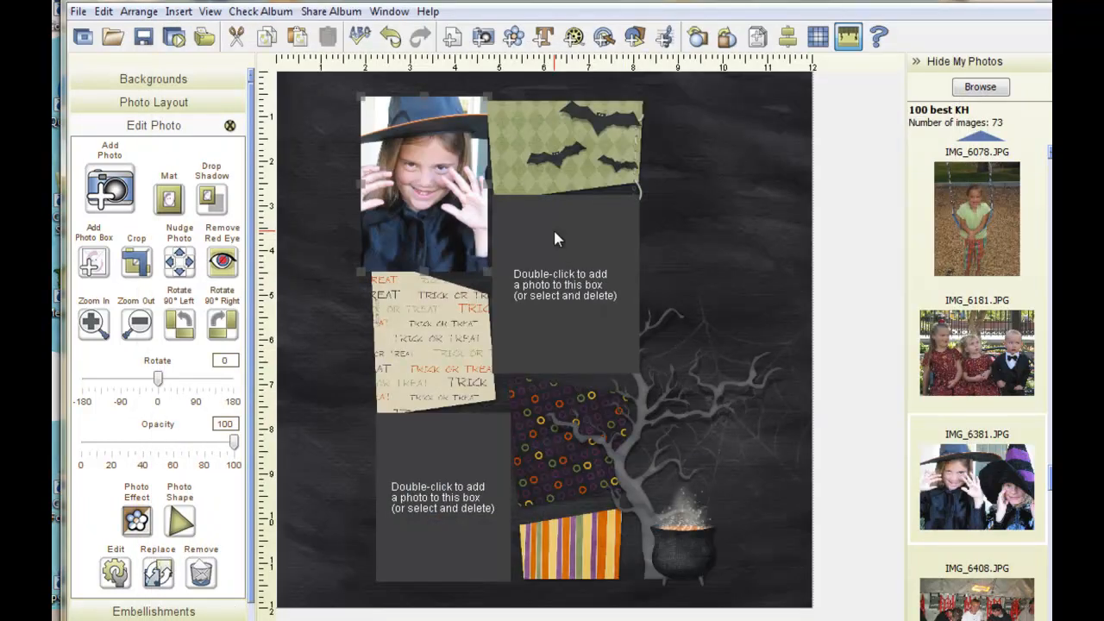
# Step: Place IMG_6381.JPG in the middle-right photo box, zoom it in and crop to the girl in the purple-striped hat
pyautogui.moveTo(995, 484); pyautogui.dragTo(549, 293)
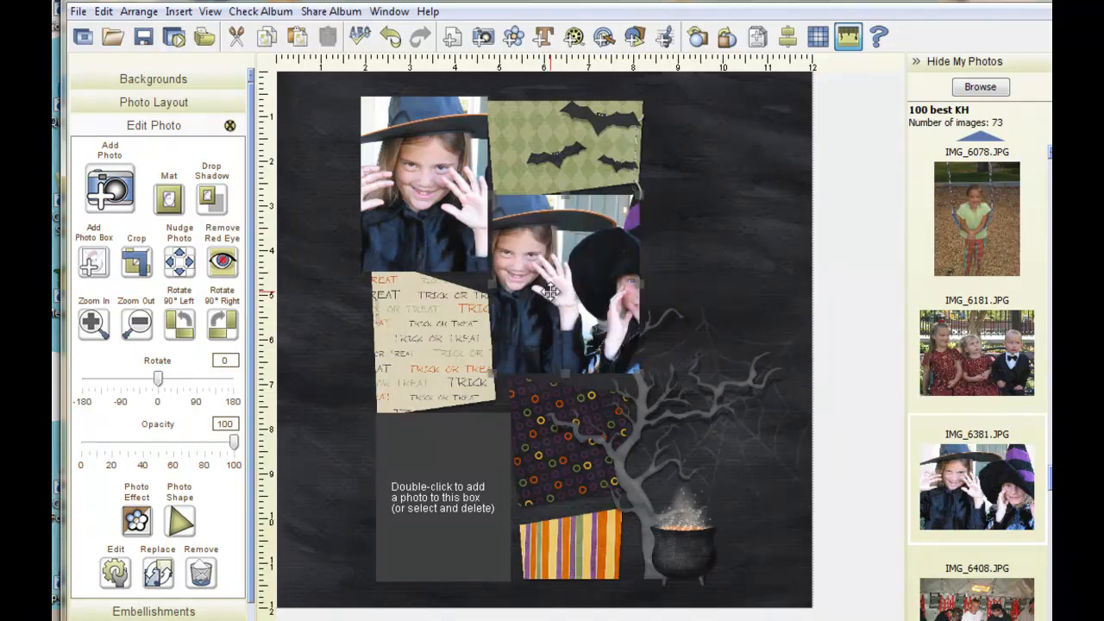
pyautogui.click(94, 324)
pyautogui.click(93, 324)
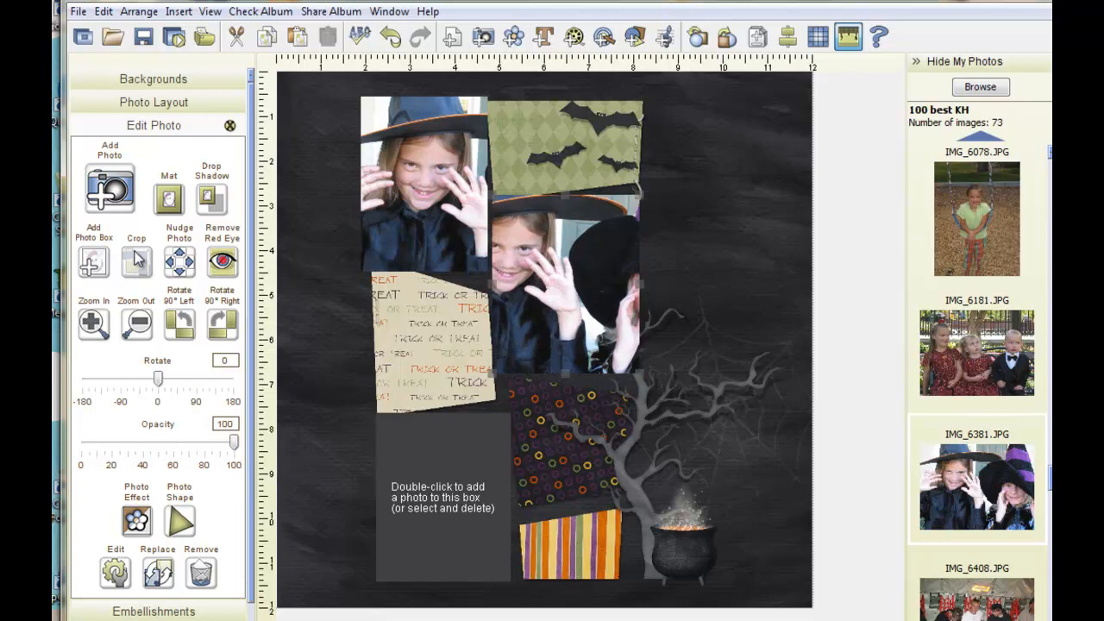
pyautogui.click(135, 261)
pyautogui.moveTo(544, 382); pyautogui.dragTo(794, 399)
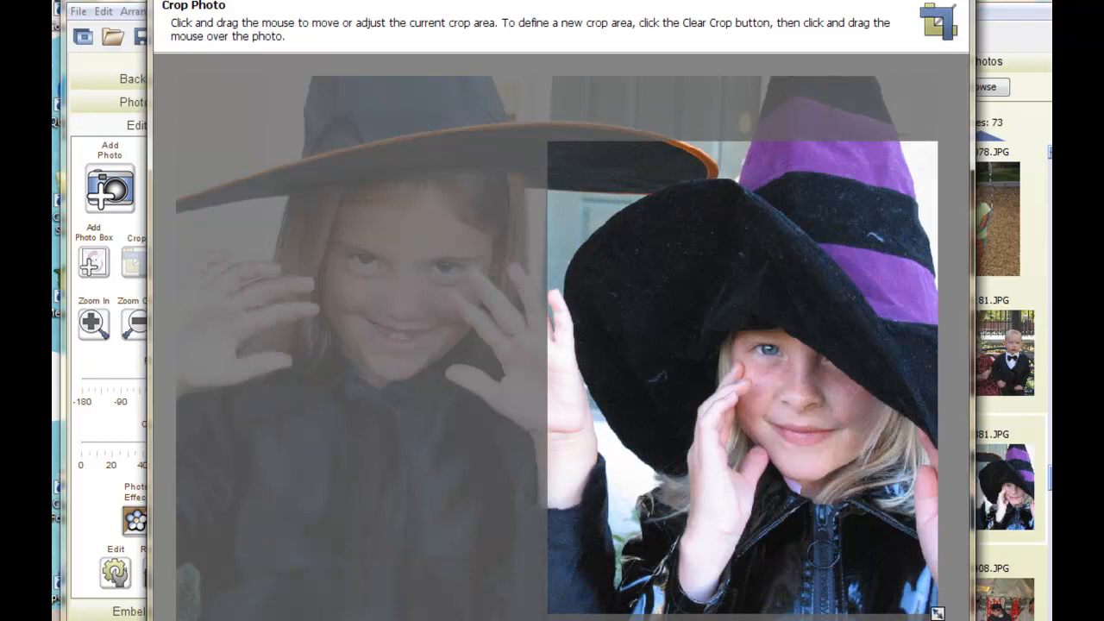
pyautogui.press('Return')
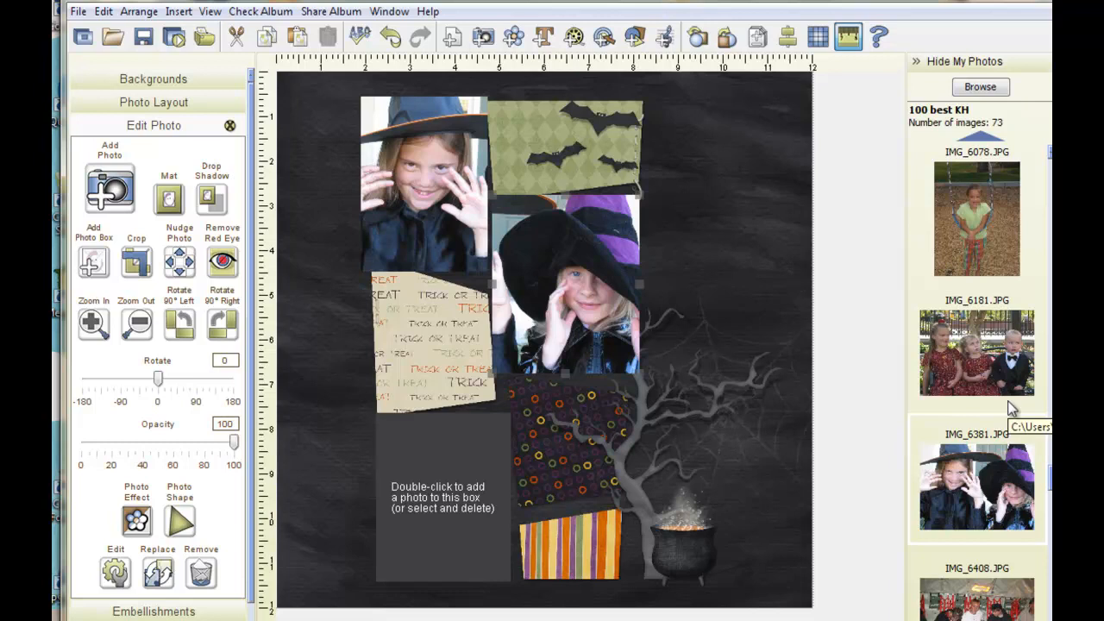
# Step: Bring the full-page embellishment overlay to the front, above the two filled photo boxes
pyautogui.click(760, 93)
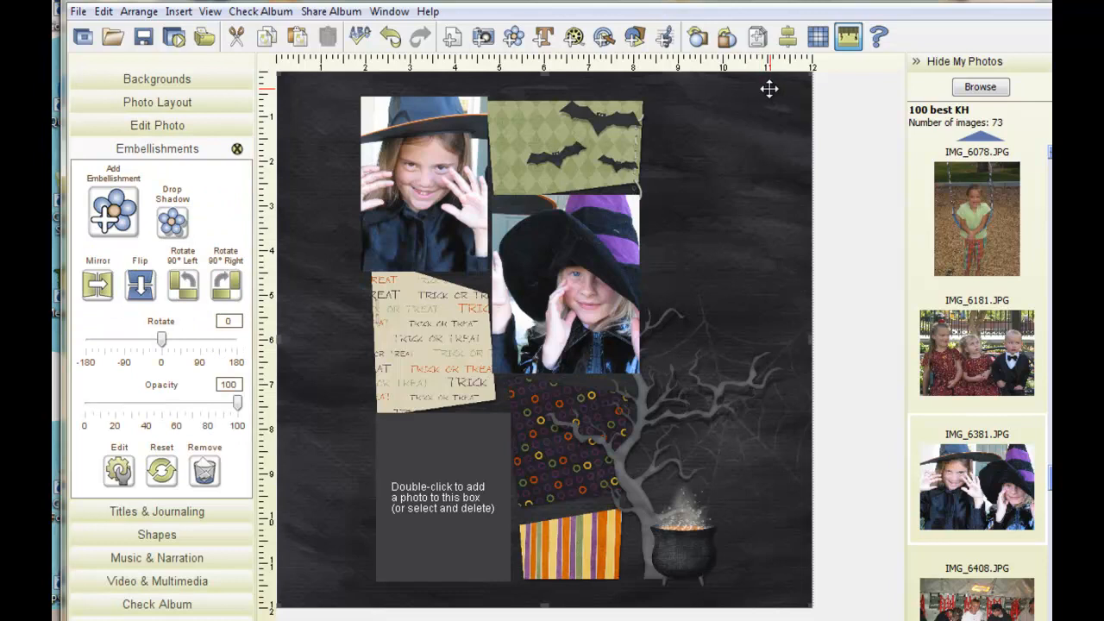
pyautogui.click(759, 38)
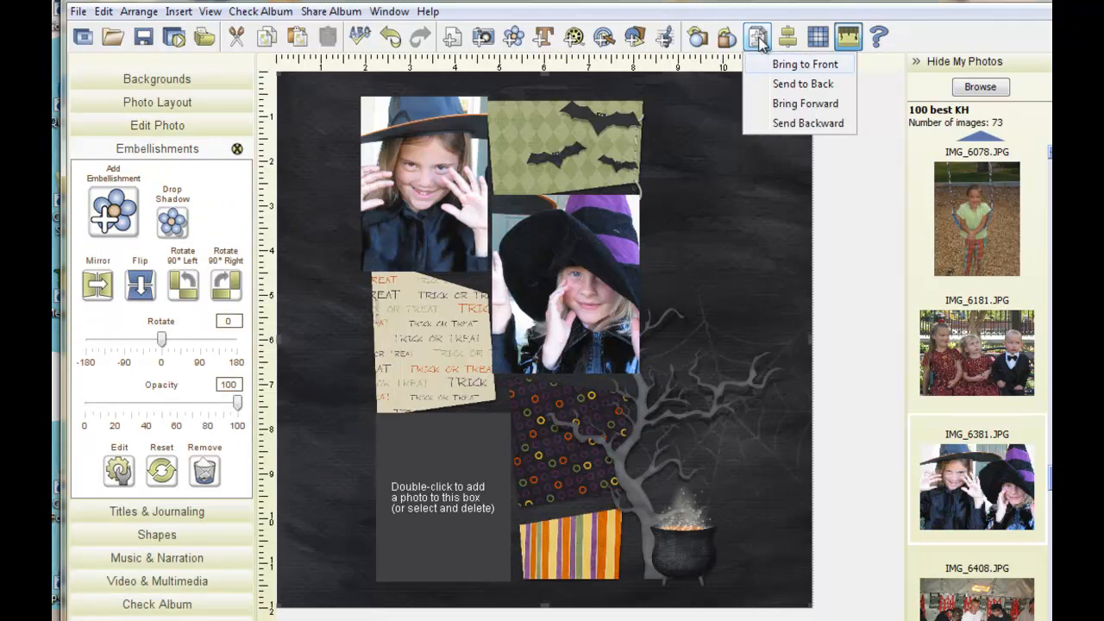
pyautogui.click(792, 67)
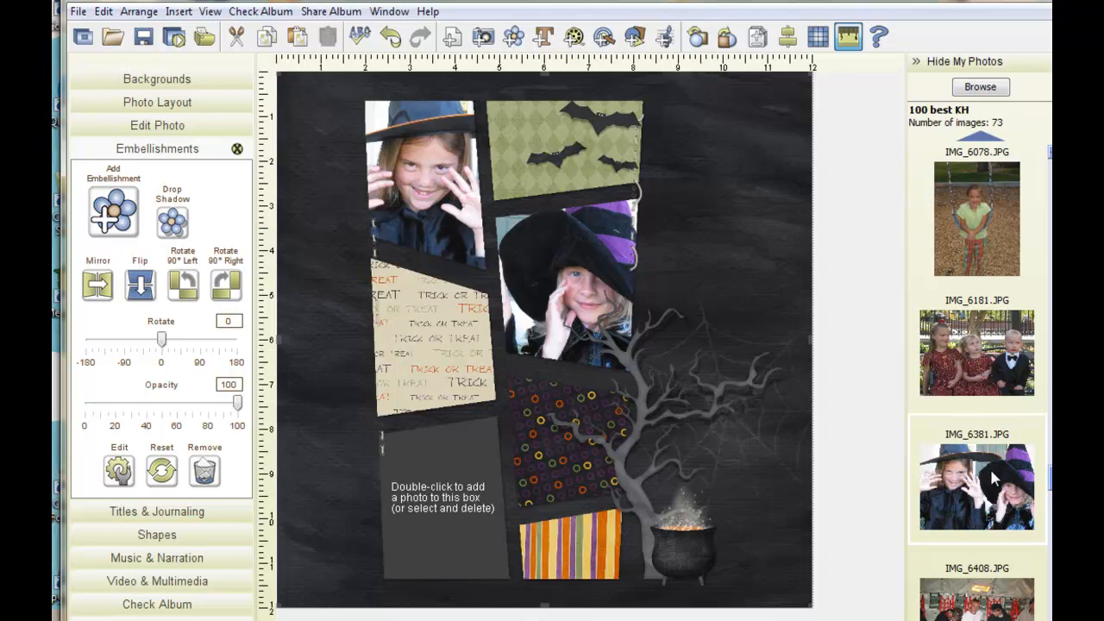
# Step: Add IMG_6381.JPG as a separate photo, crop off its lower part and position it over the empty lower-left box
pyautogui.moveTo(996, 479); pyautogui.dragTo(442, 485)
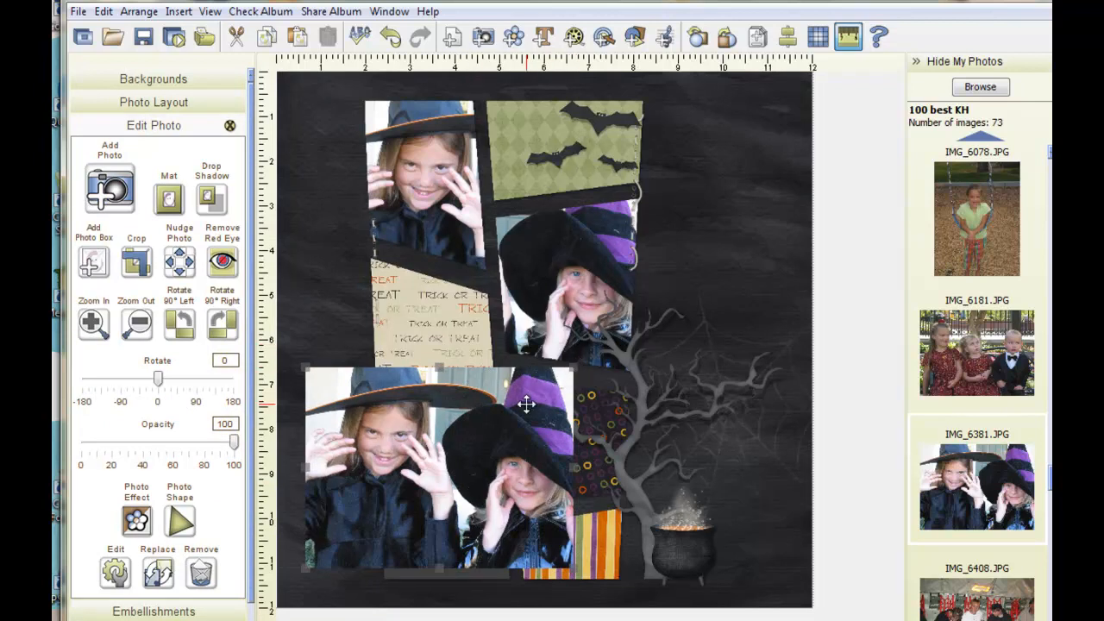
pyautogui.doubleClick(490, 397)
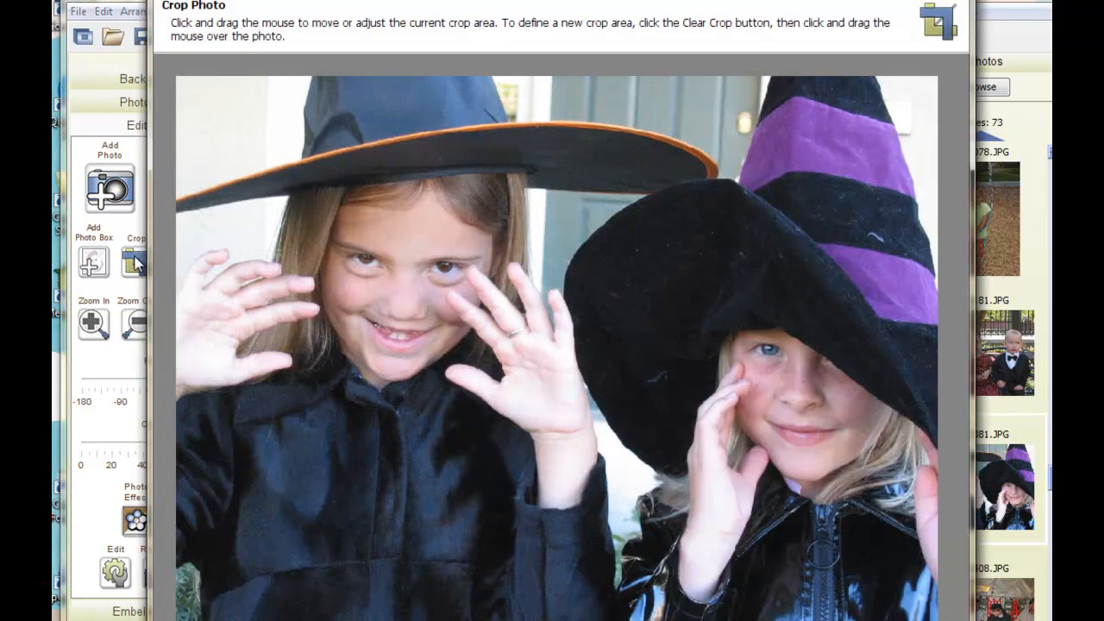
pyautogui.moveTo(191, 84); pyautogui.dragTo(938, 547)
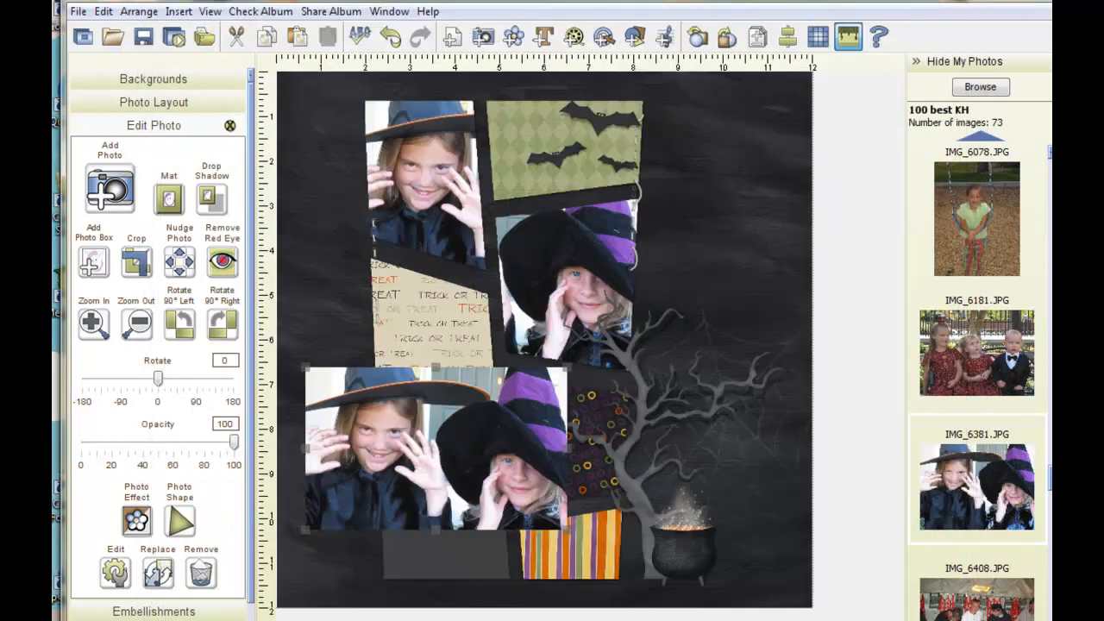
pyautogui.moveTo(470, 448); pyautogui.dragTo(487, 496)
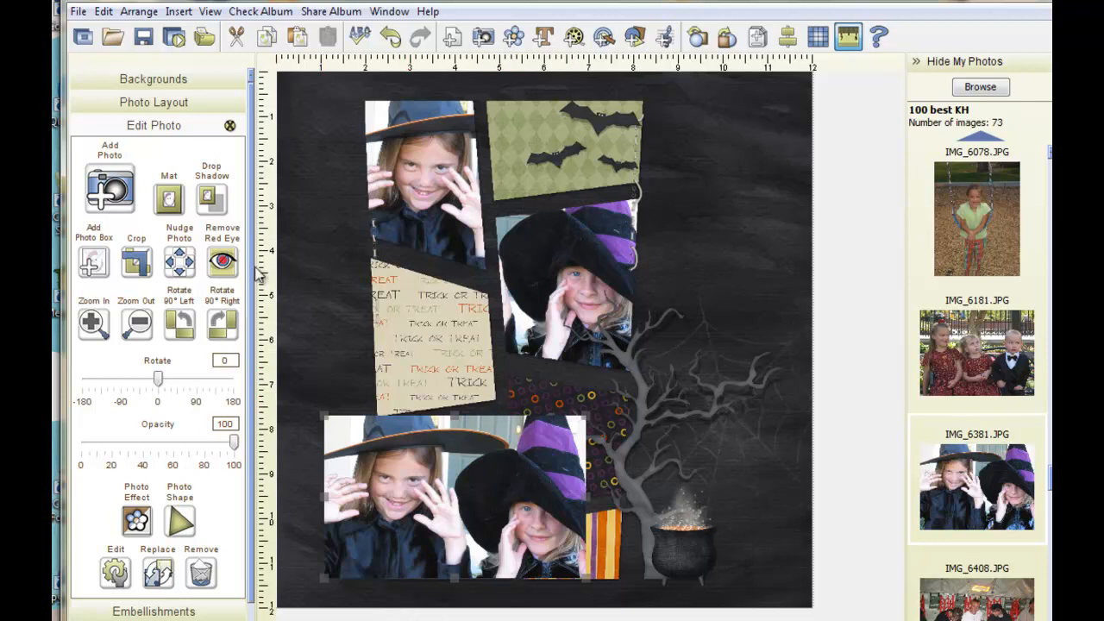
# Step: Rotate the photo of both girls to -6 degrees
pyautogui.moveTo(157, 377); pyautogui.dragTo(153, 379)
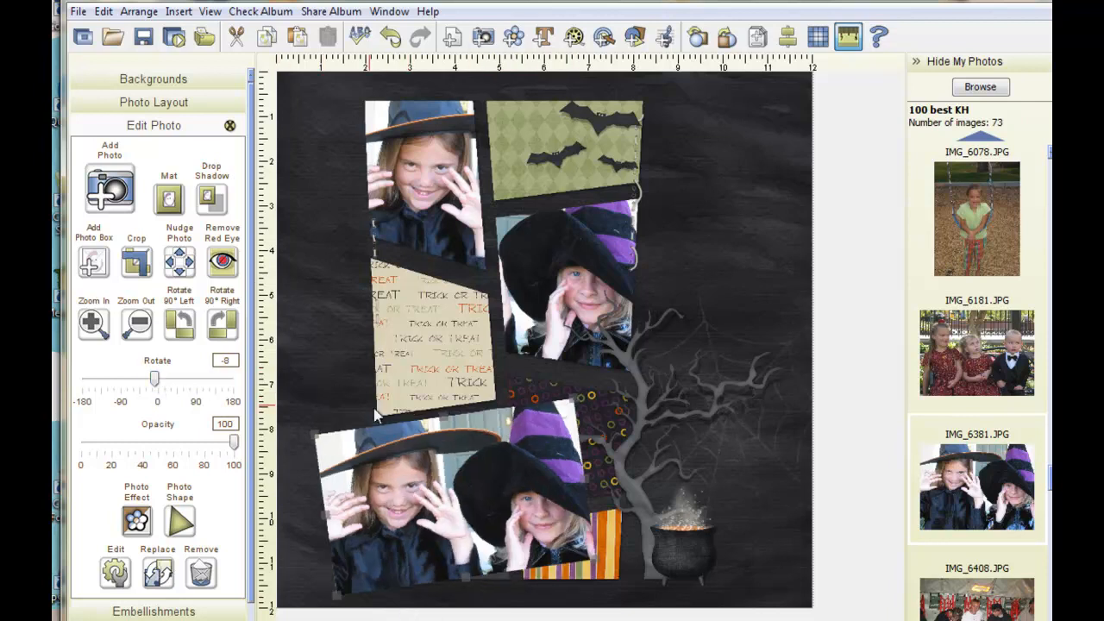
pyautogui.moveTo(155, 378); pyautogui.dragTo(160, 382)
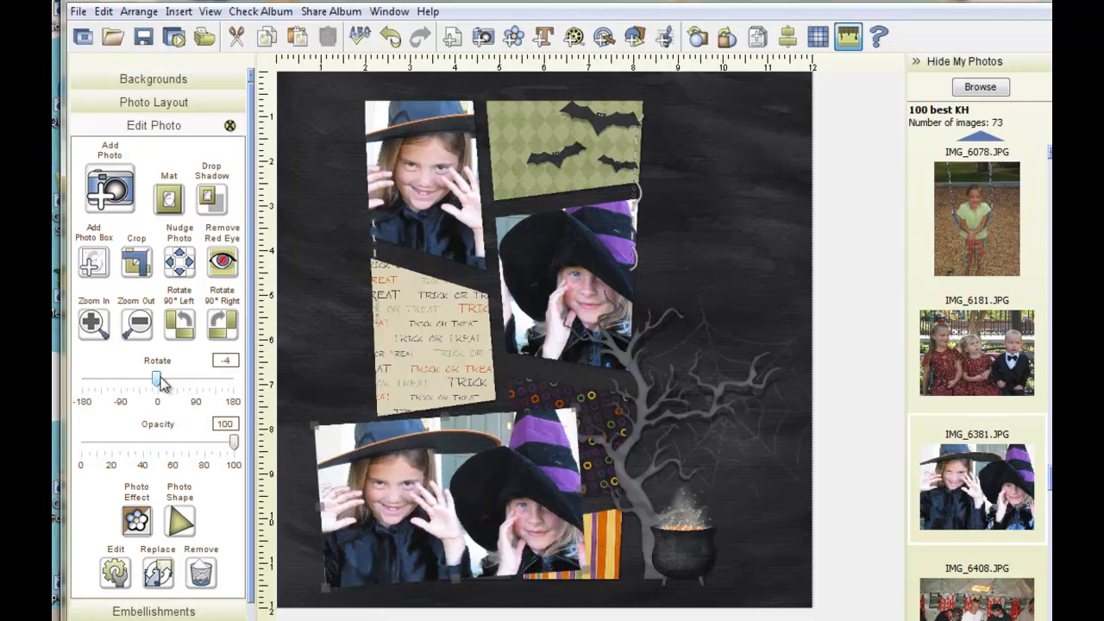
pyautogui.doubleClick(226, 360)
pyautogui.write('-8')
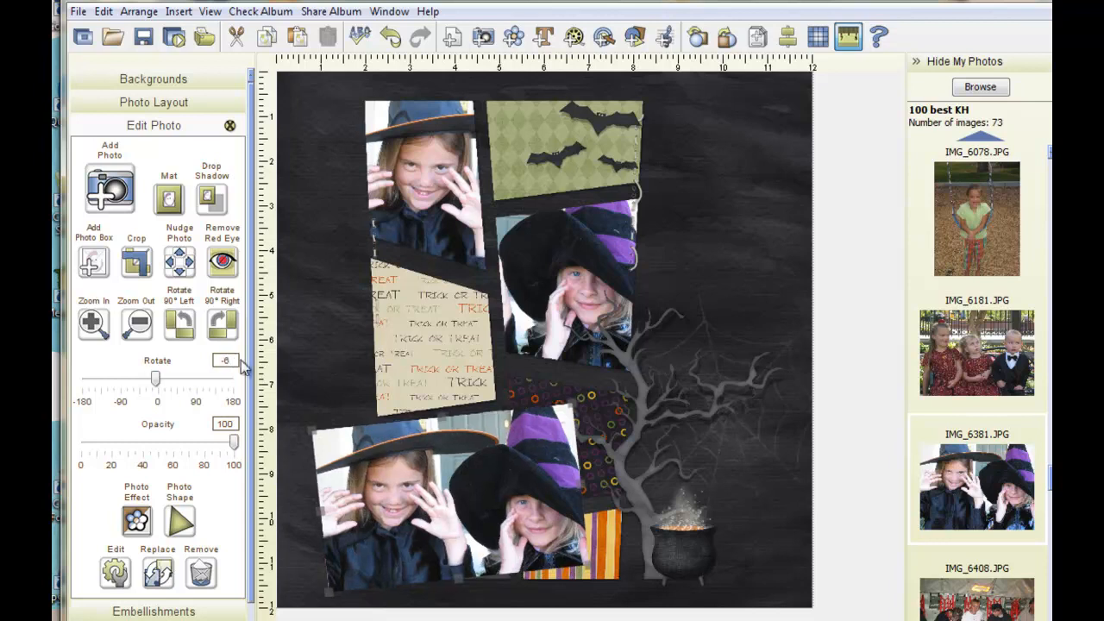
# Step: Add a mat of size about 5 to the tilted photo, coloured with purple sampled from the witch hat on the page
pyautogui.click(173, 199)
pyautogui.moveTo(590, 398); pyautogui.dragTo(533, 405)
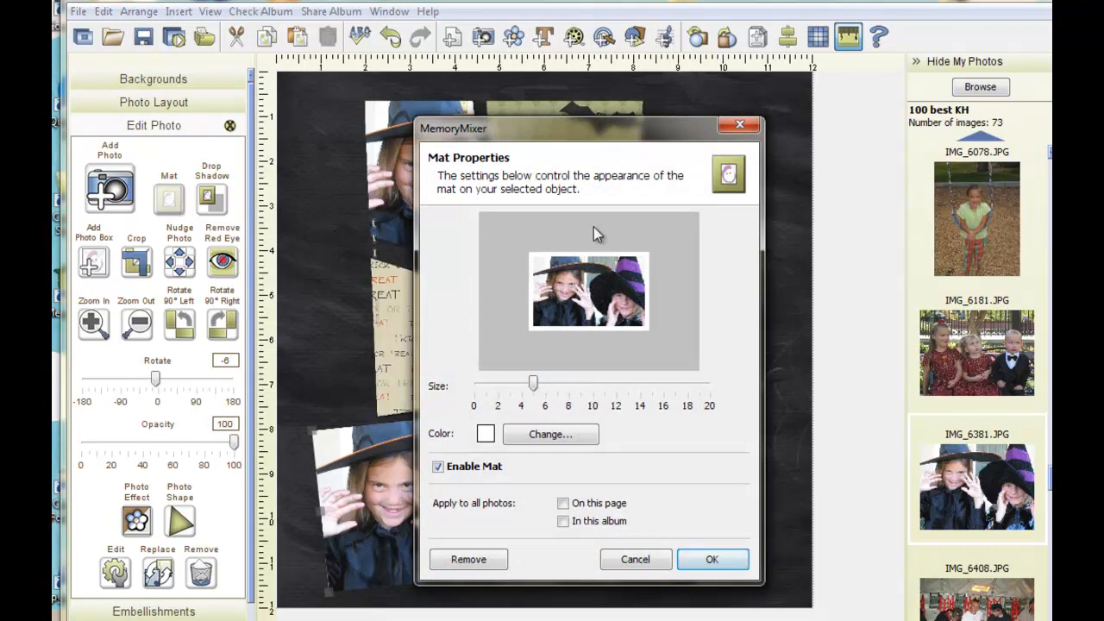
pyautogui.click(486, 434)
pyautogui.click(547, 205)
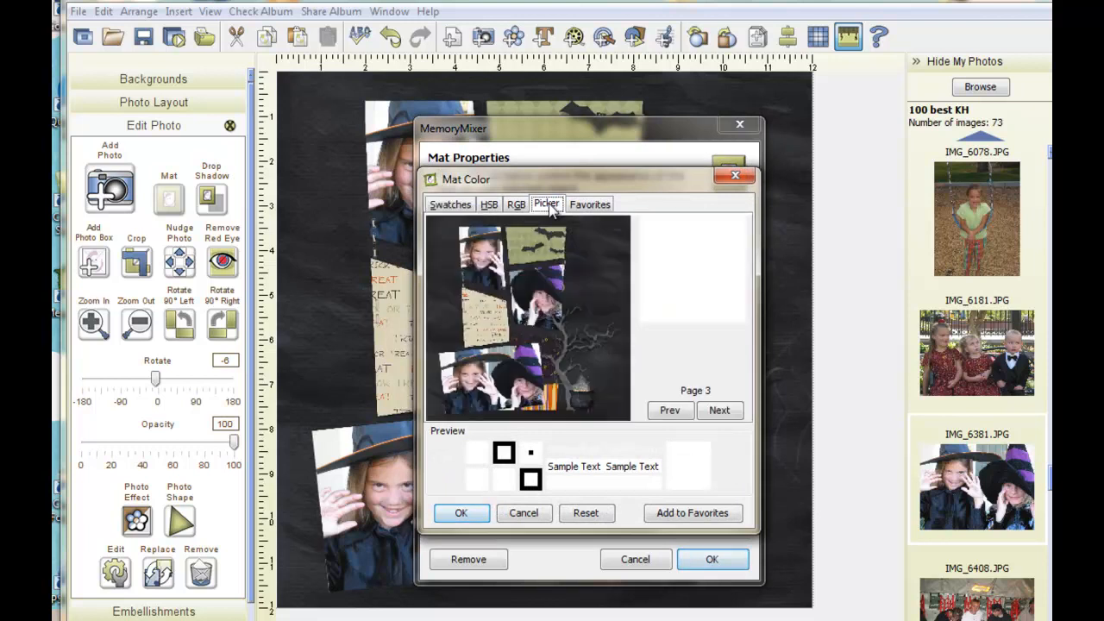
pyautogui.click(558, 288)
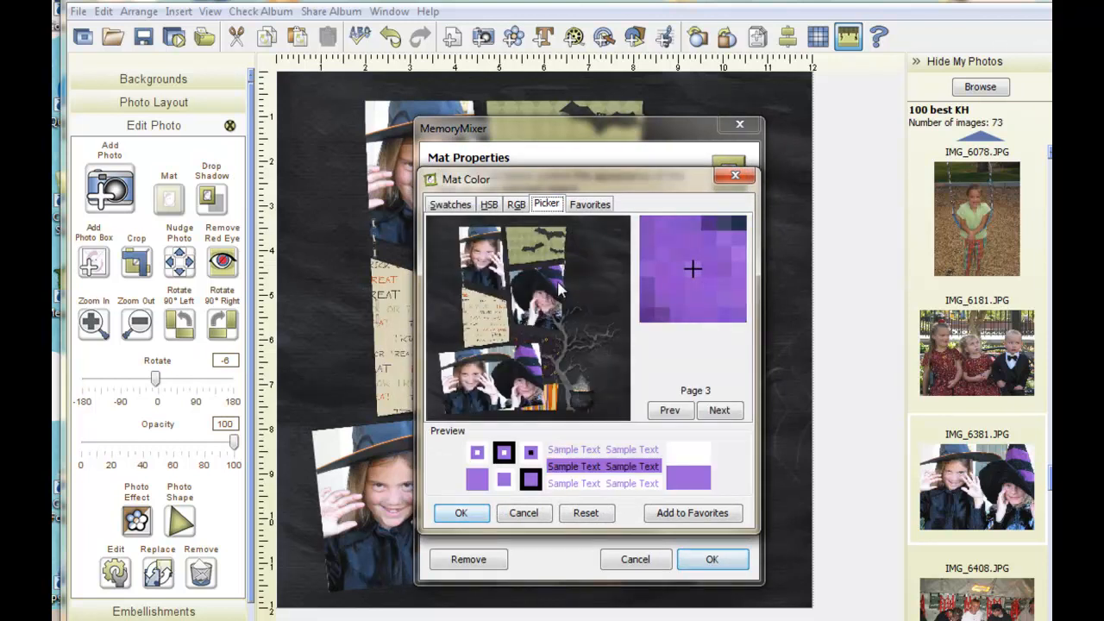
pyautogui.click(460, 512)
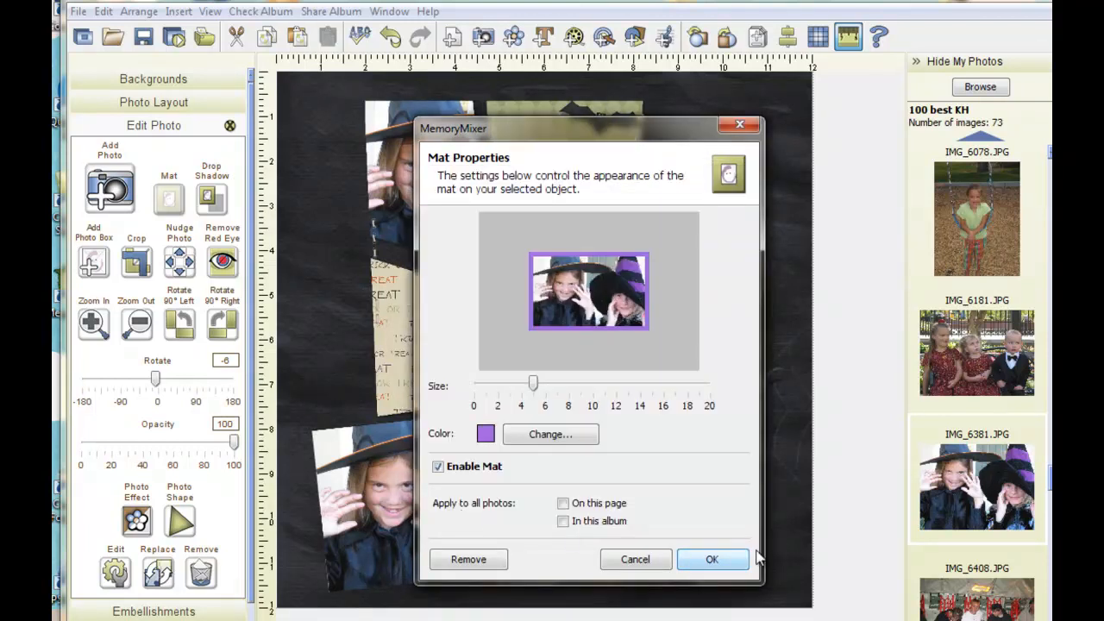
pyautogui.click(715, 559)
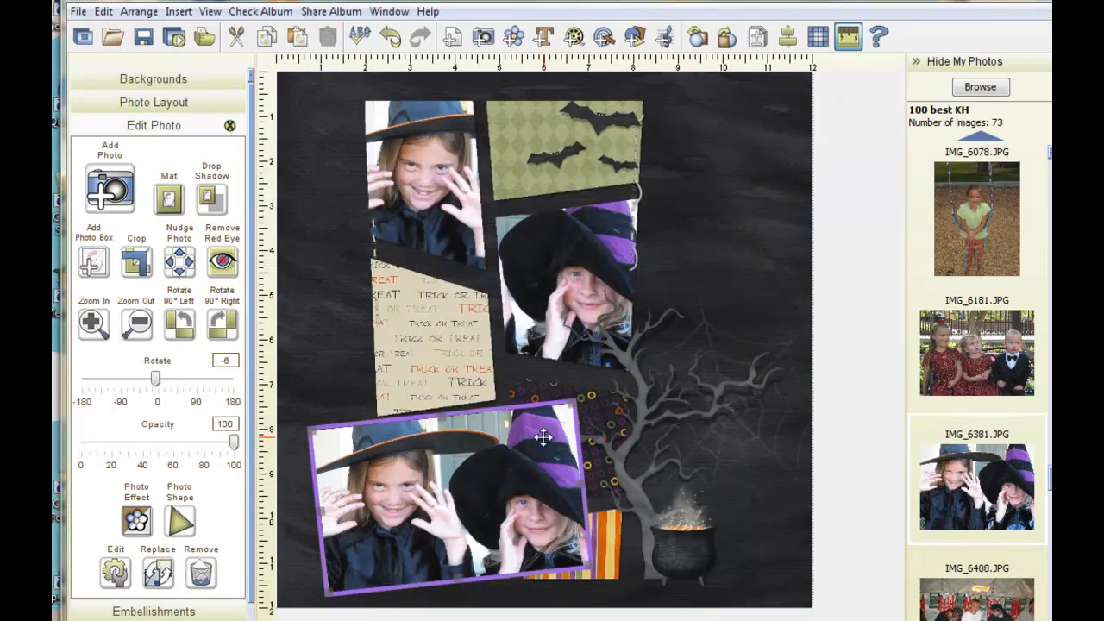
# Step: Tighten the matted photo's crop area around both girls and add a drop shadow to the photo
pyautogui.doubleClick(466, 463)
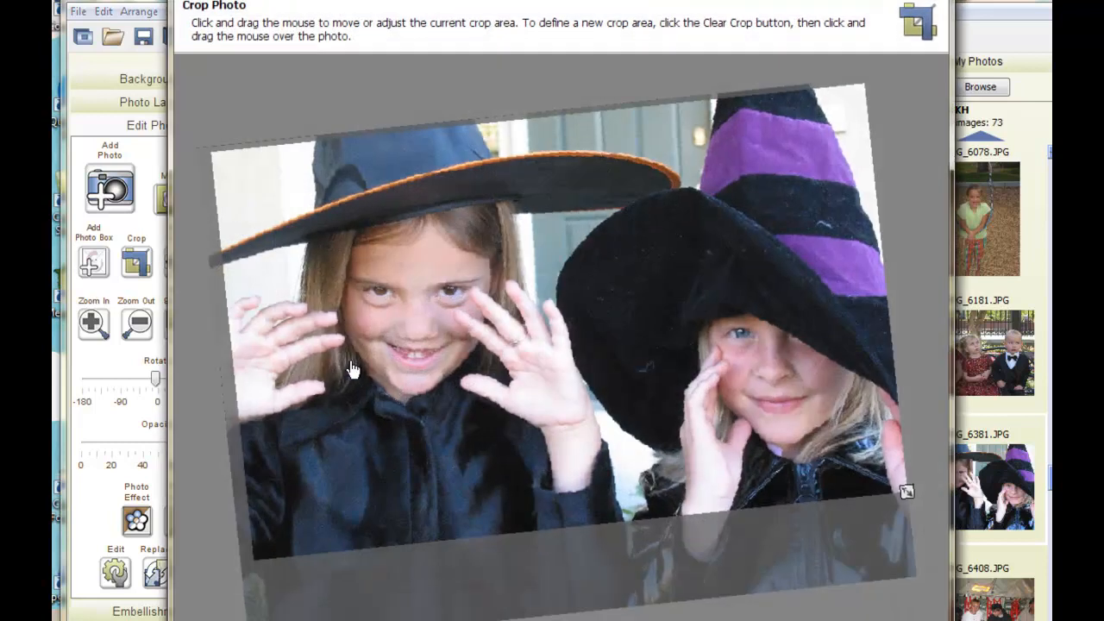
pyautogui.moveTo(906, 492)
pyautogui.mouseDown()
pyautogui.moveTo(835, 509)
pyautogui.moveTo(824, 479)
pyautogui.mouseUp()
pyautogui.moveTo(538, 424); pyautogui.dragTo(582, 407)
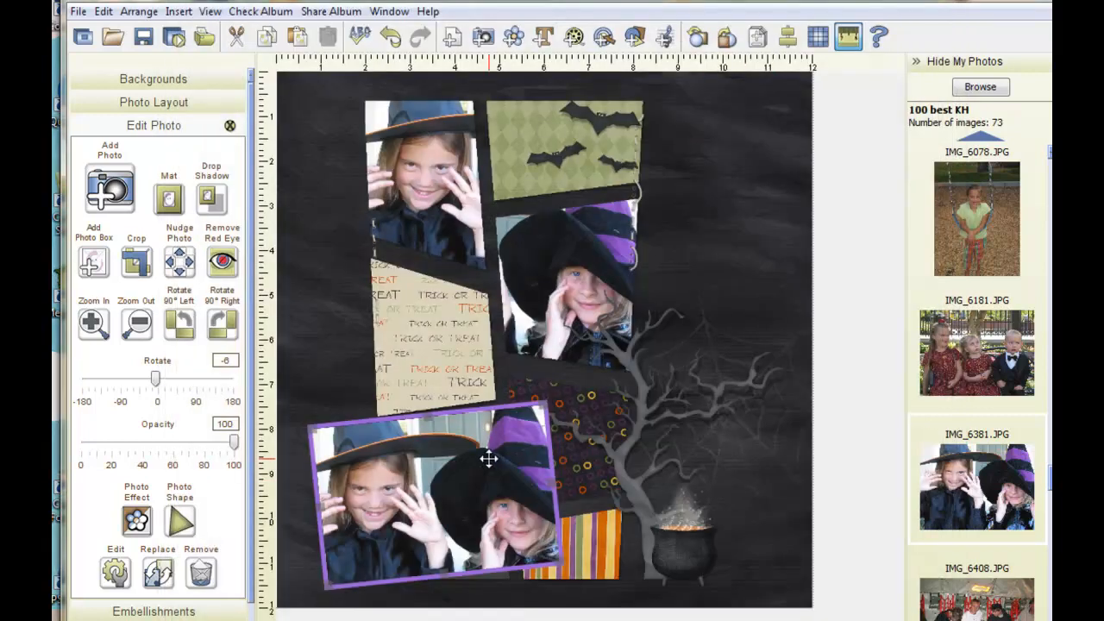
pyautogui.click(211, 199)
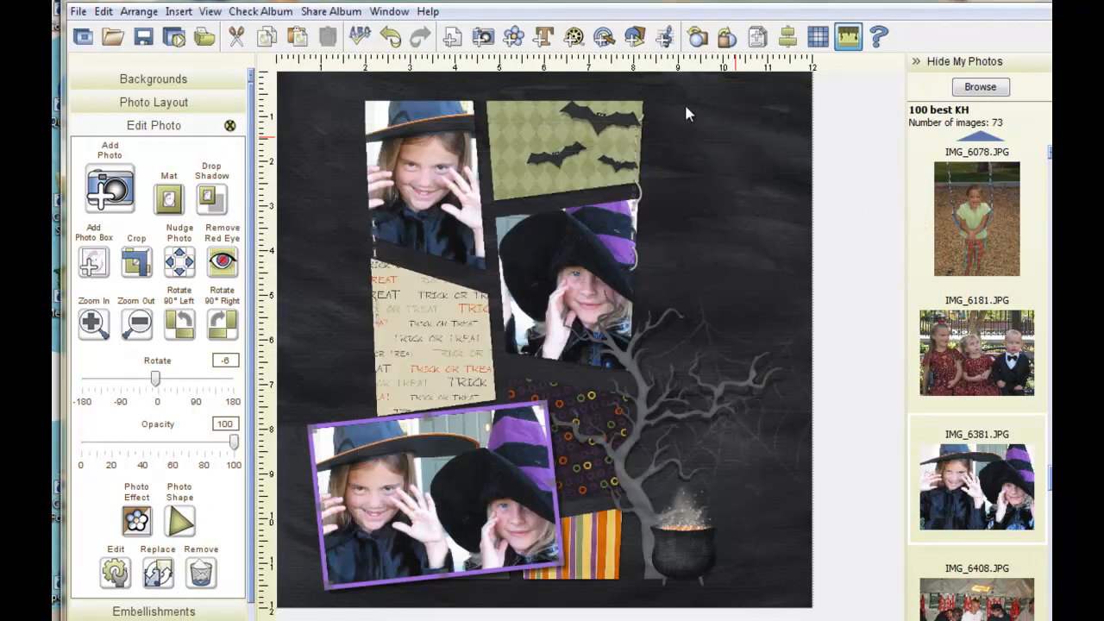
# Step: Add the stitching 2 embellishment from Lindsay Jane's Spooky Halloween pack to the page
pyautogui.click(146, 129)
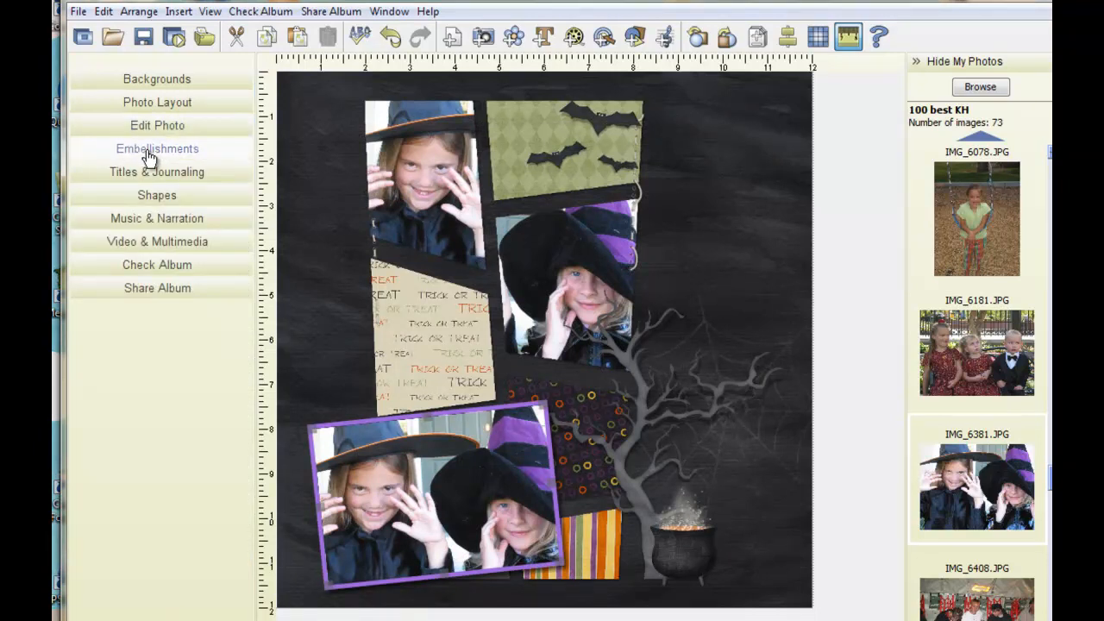
pyautogui.click(148, 152)
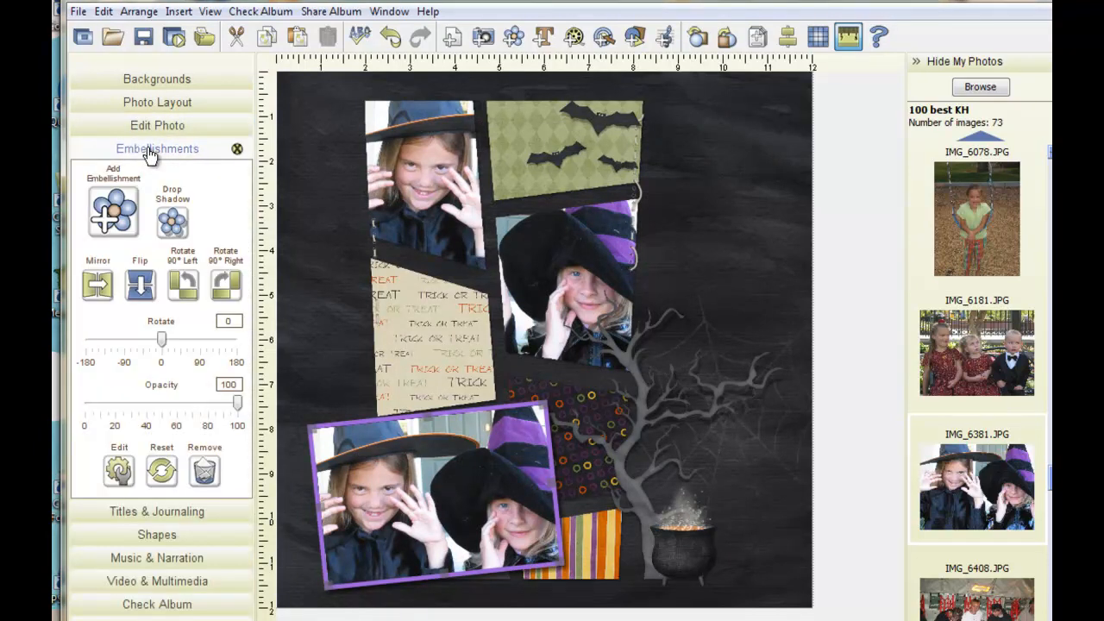
pyautogui.click(110, 217)
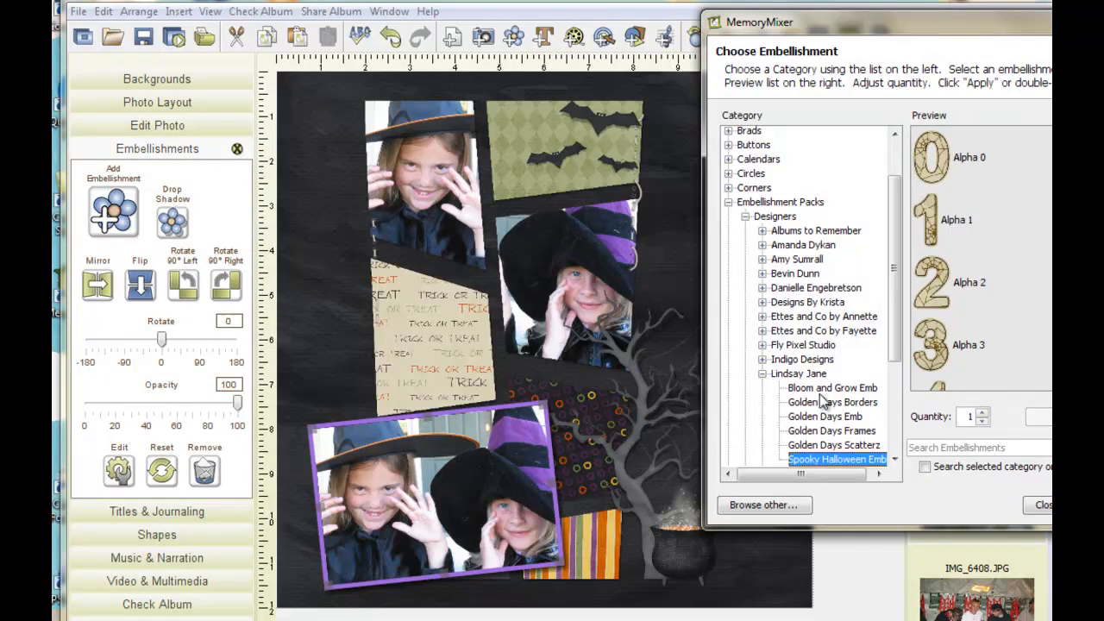
pyautogui.scroll(-1, 848, 392)
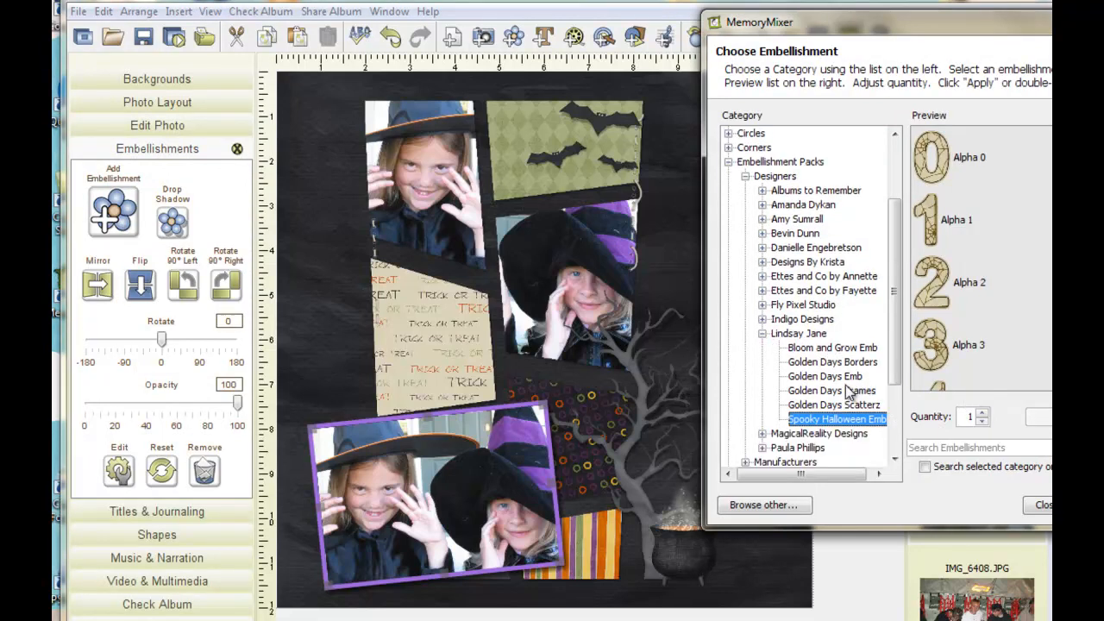
pyautogui.scroll(-20, 981, 258)
pyautogui.scroll(-10, 981, 259)
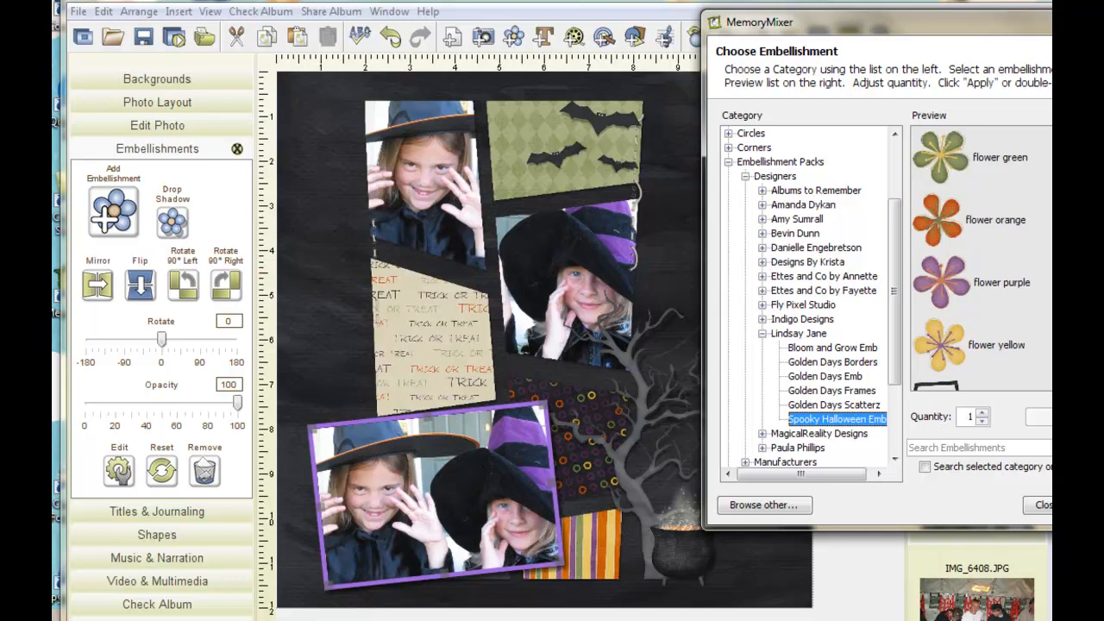
pyautogui.scroll(-10, 983, 276)
pyautogui.scroll(-3, 1040, 268)
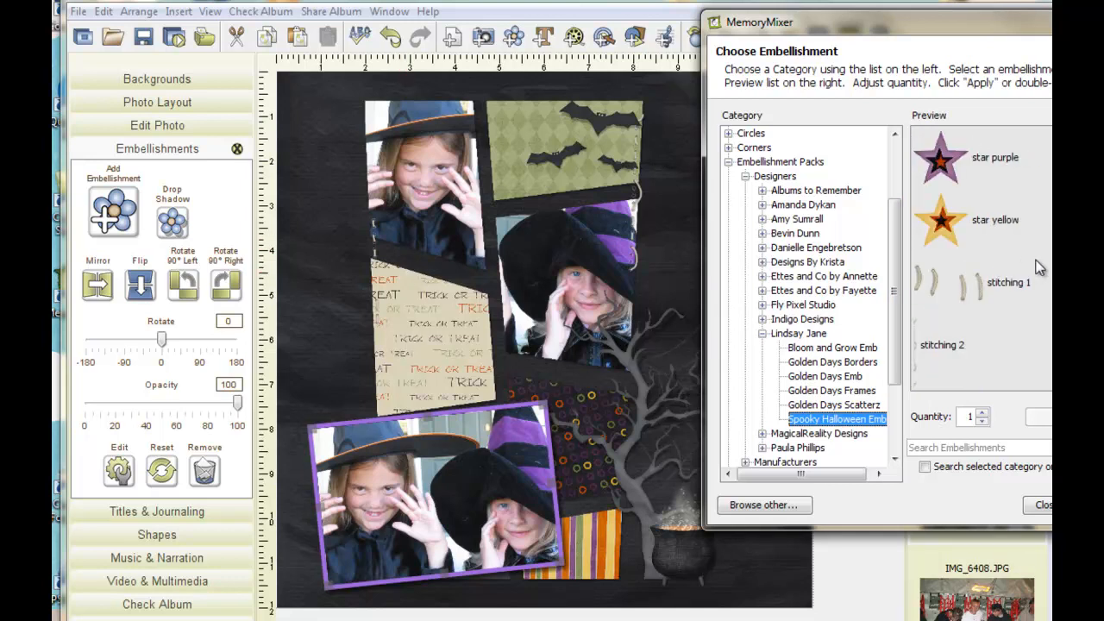
pyautogui.scroll(-3, 975, 294)
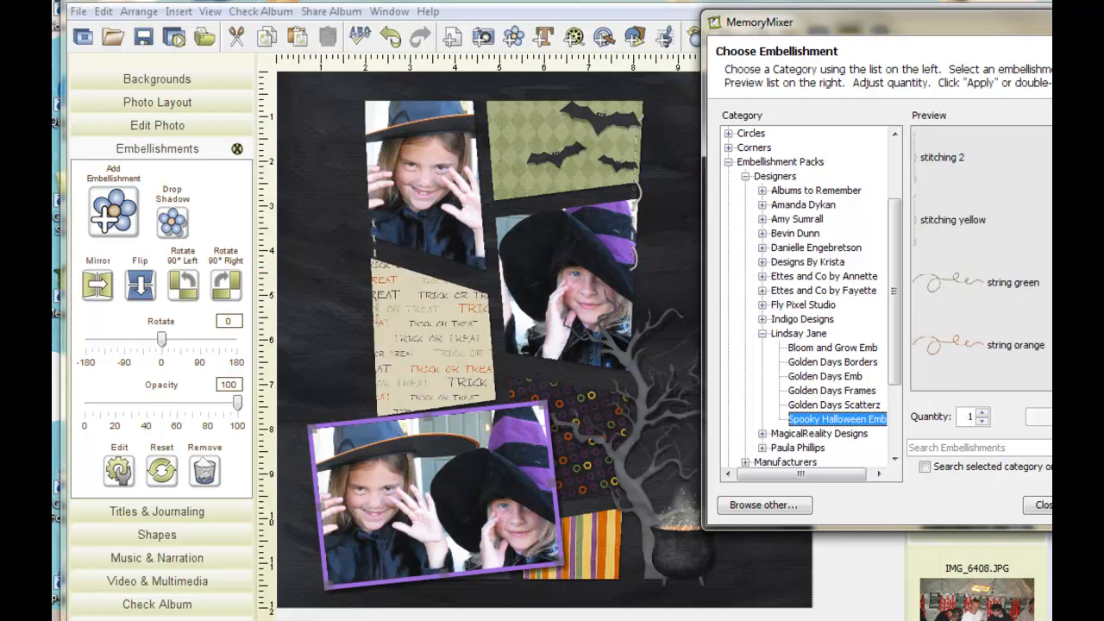
pyautogui.doubleClick(942, 159)
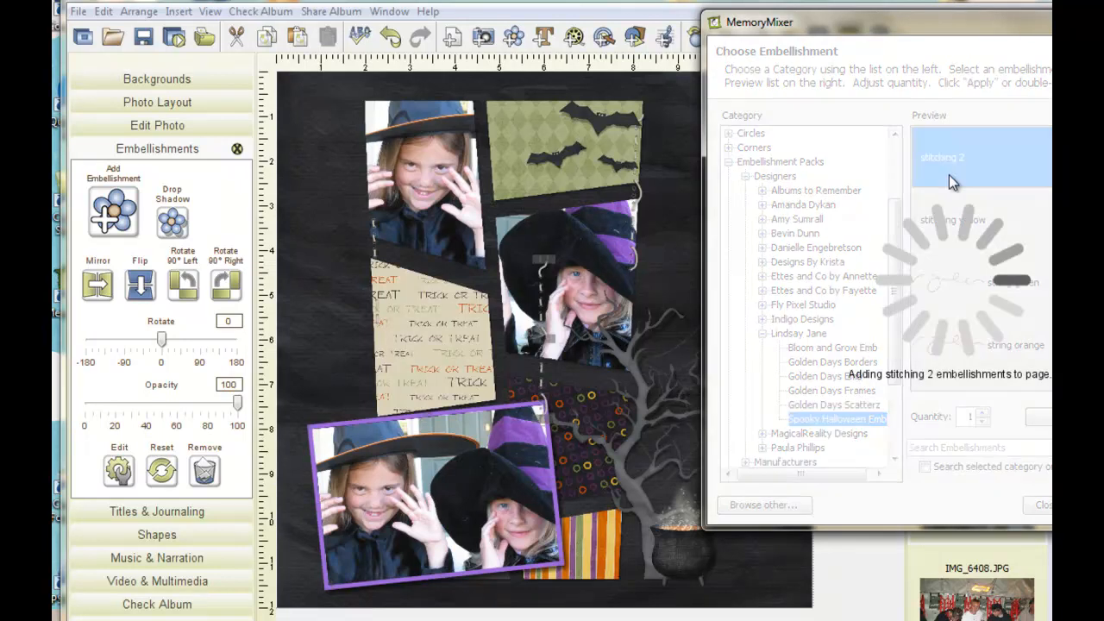
# Step: Place the stitching along the left edge of the purple-matted photo, rotated to -6 degrees and with a drop shadow
pyautogui.moveTo(537, 301); pyautogui.dragTo(331, 473)
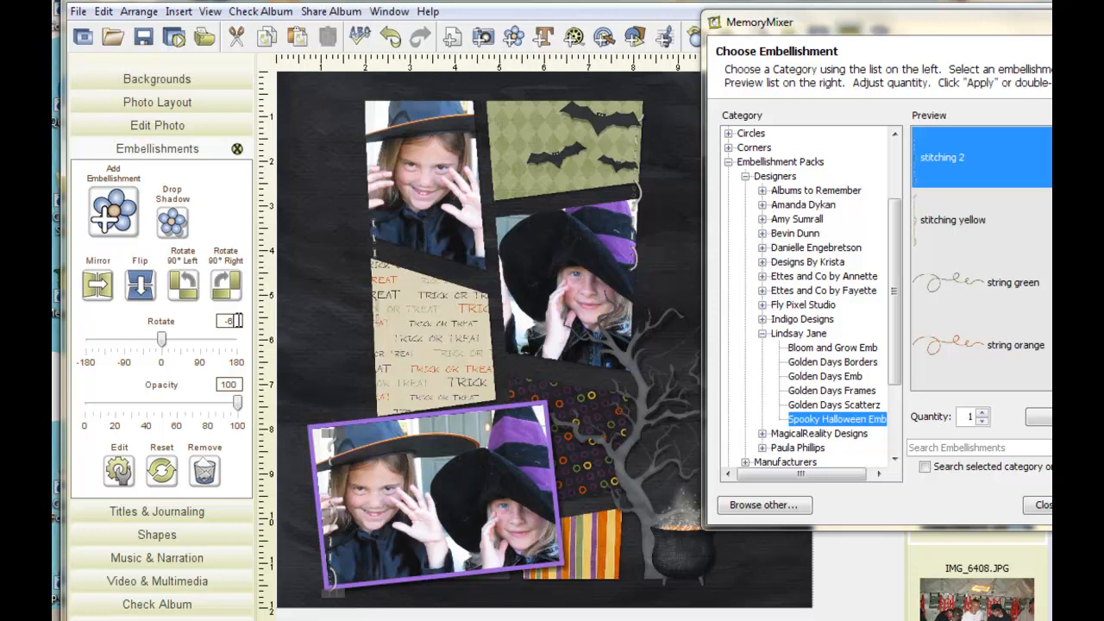
pyautogui.press('Return')
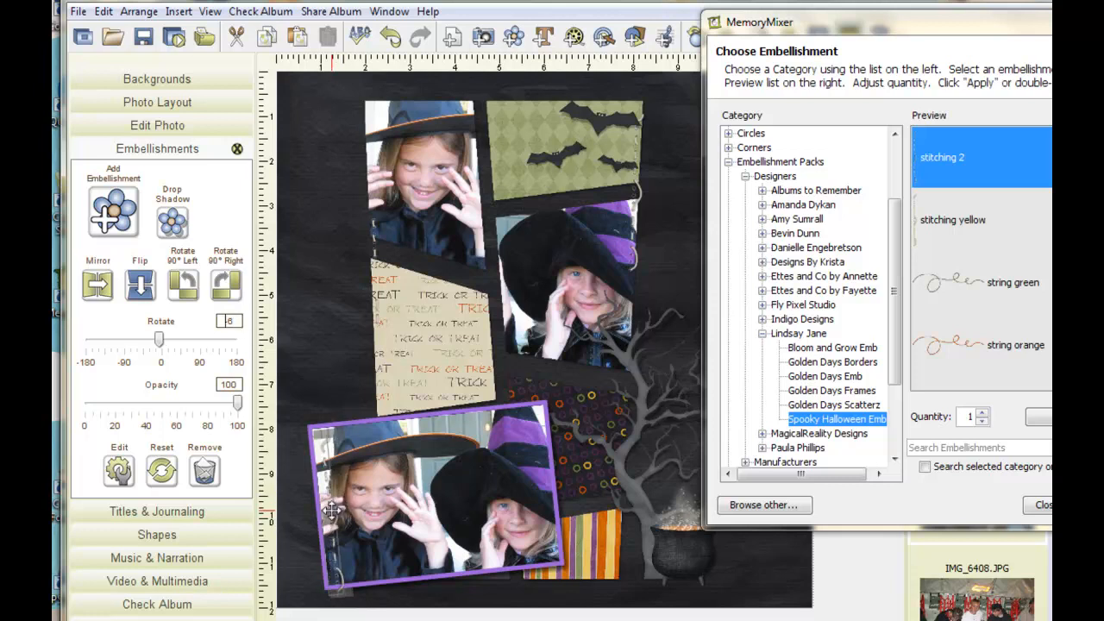
pyautogui.click(172, 223)
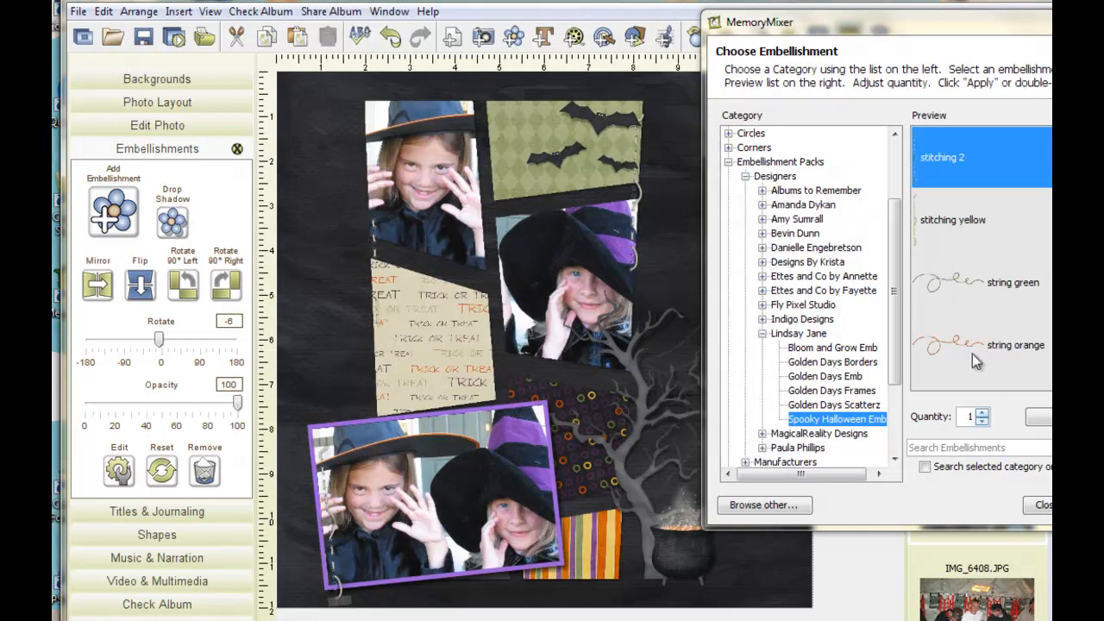
# Step: Add the witch hat embellishment from the same pack and place it over the striped paper beside the matted photo's lower-right corner
pyautogui.scroll(-10, 980, 345)
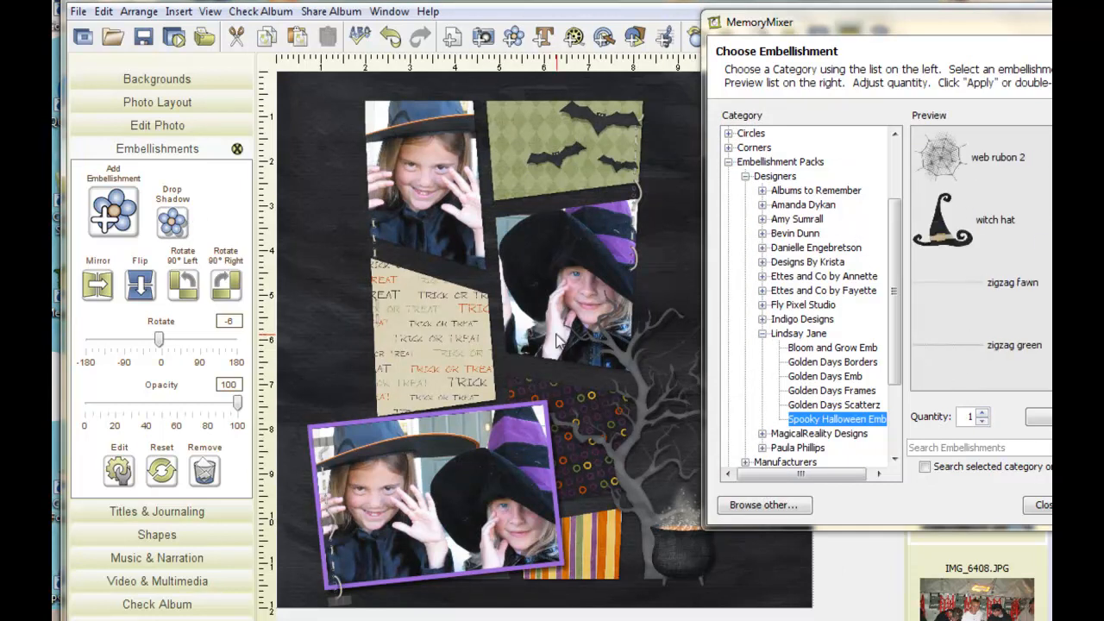
pyautogui.doubleClick(939, 250)
pyautogui.moveTo(572, 349); pyautogui.dragTo(578, 550)
pyautogui.click(580, 544)
# Step: Apply a drop shadow to the witch hat with a pixel offset of X 0, Y 3
pyautogui.click(172, 222)
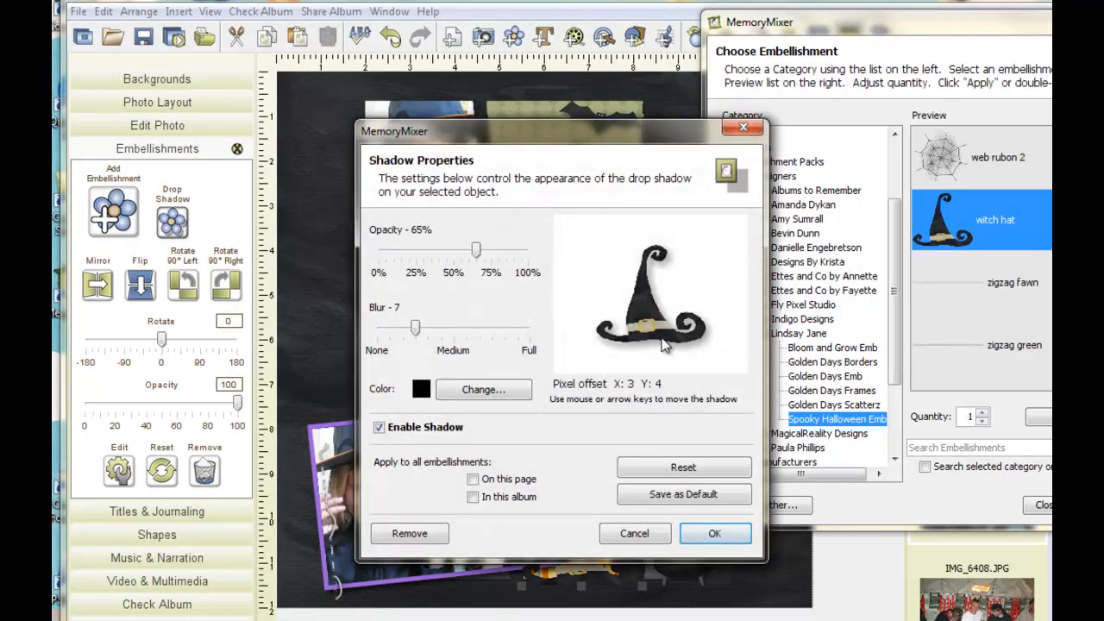
pyautogui.moveTo(662, 349); pyautogui.dragTo(660, 349)
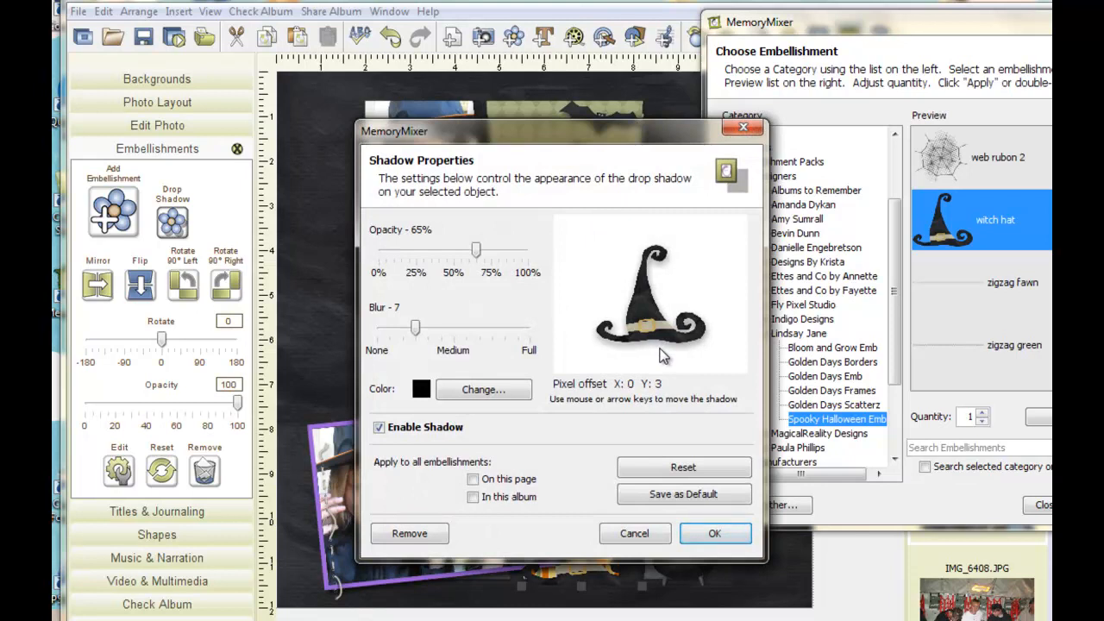
pyautogui.click(698, 532)
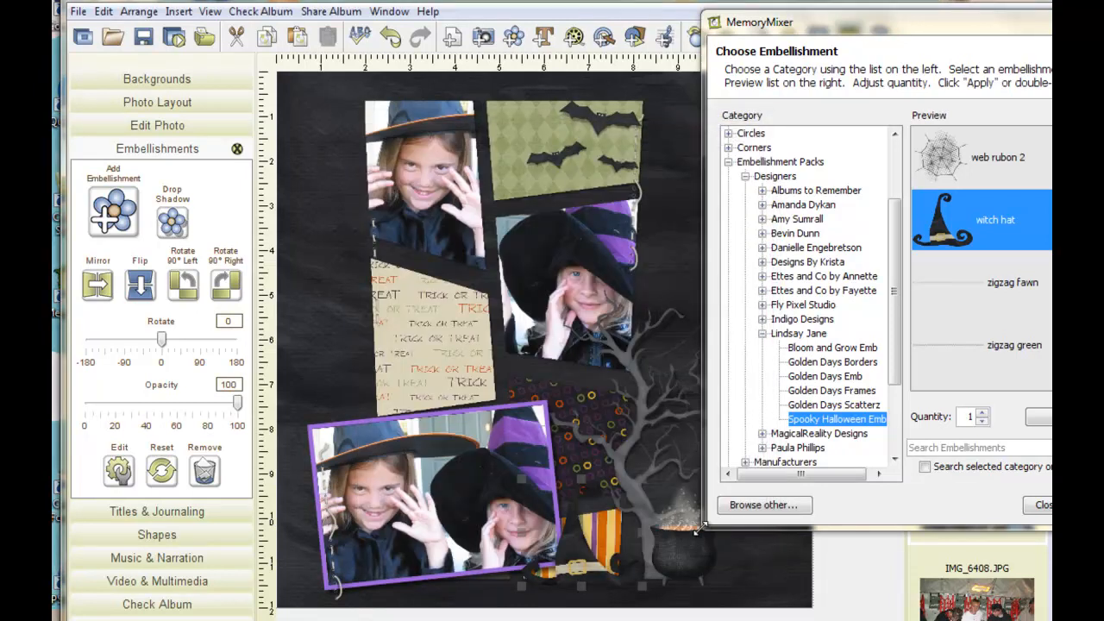